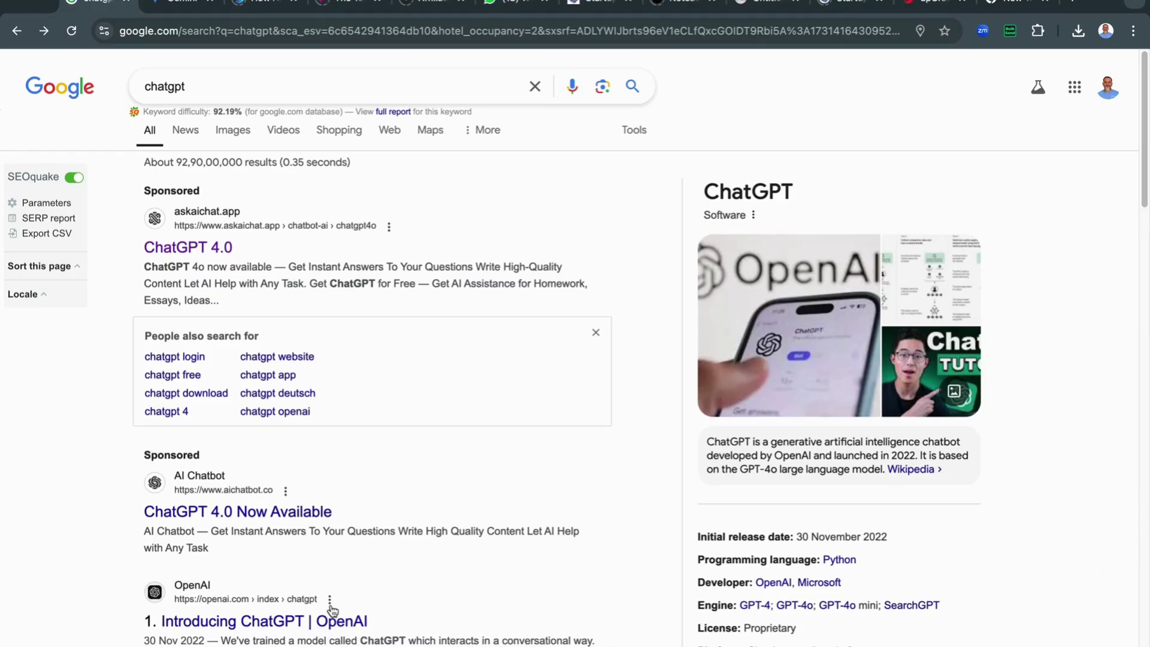
- Go from the 'Introducing ChatGPT | OpenAI' search result to chatgpt.com via 'Try ChatGPT'
left_click(319, 621)
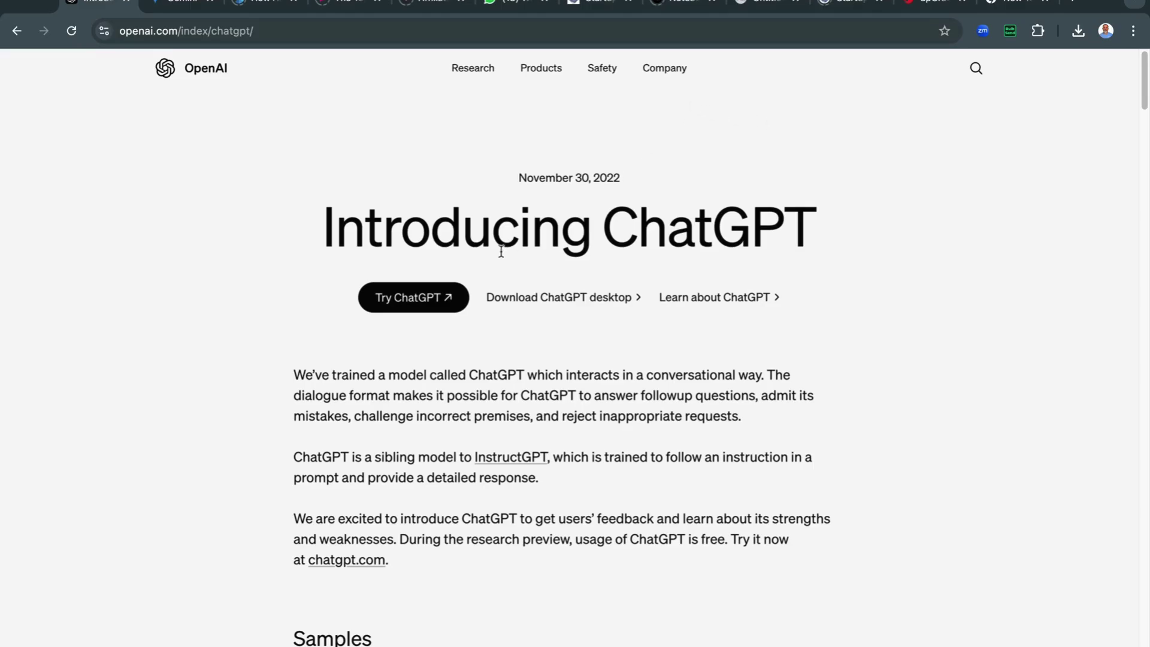
left_click(424, 298)
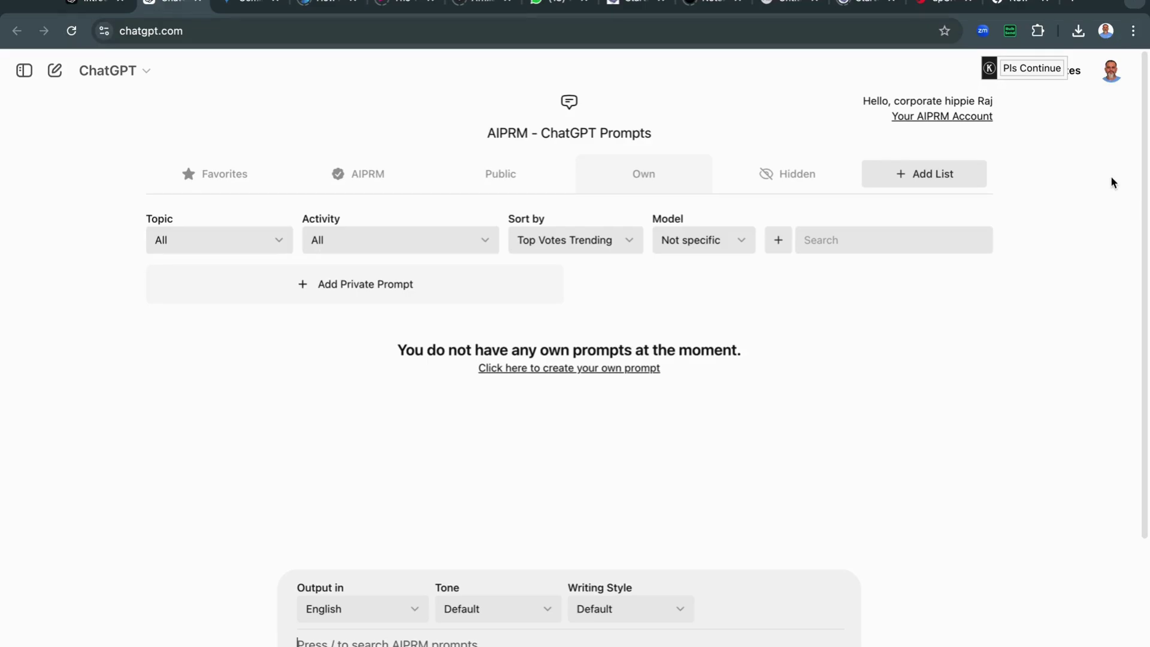
- Search the GPTs page for 'learning and development'
left_click(1112, 71)
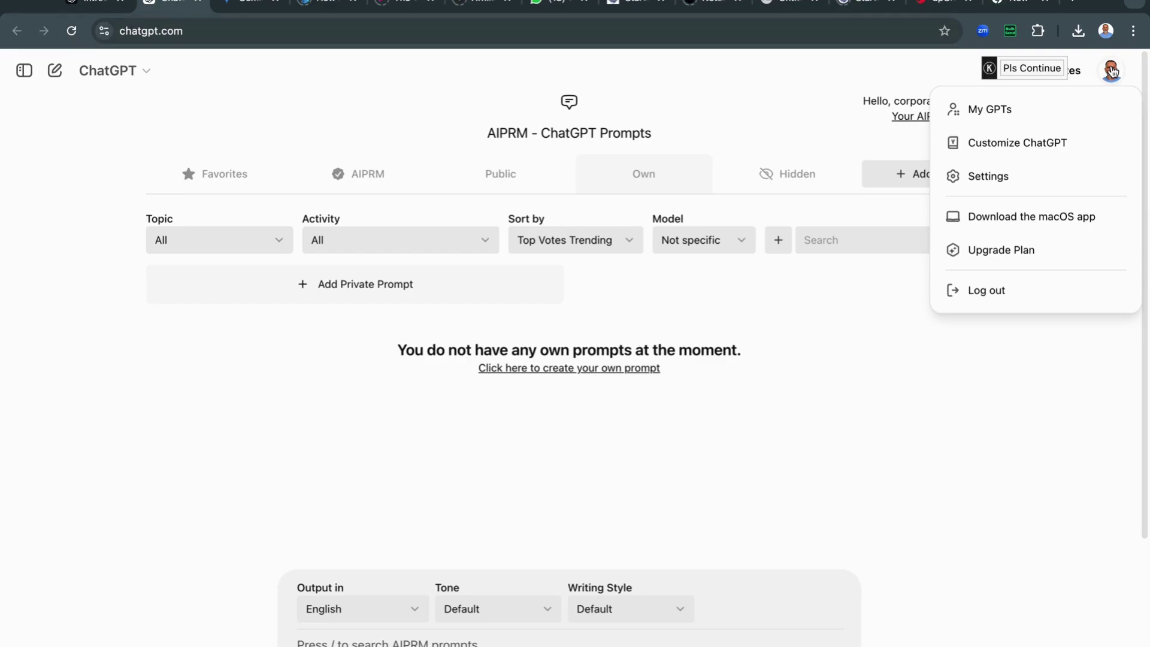
left_click(1037, 112)
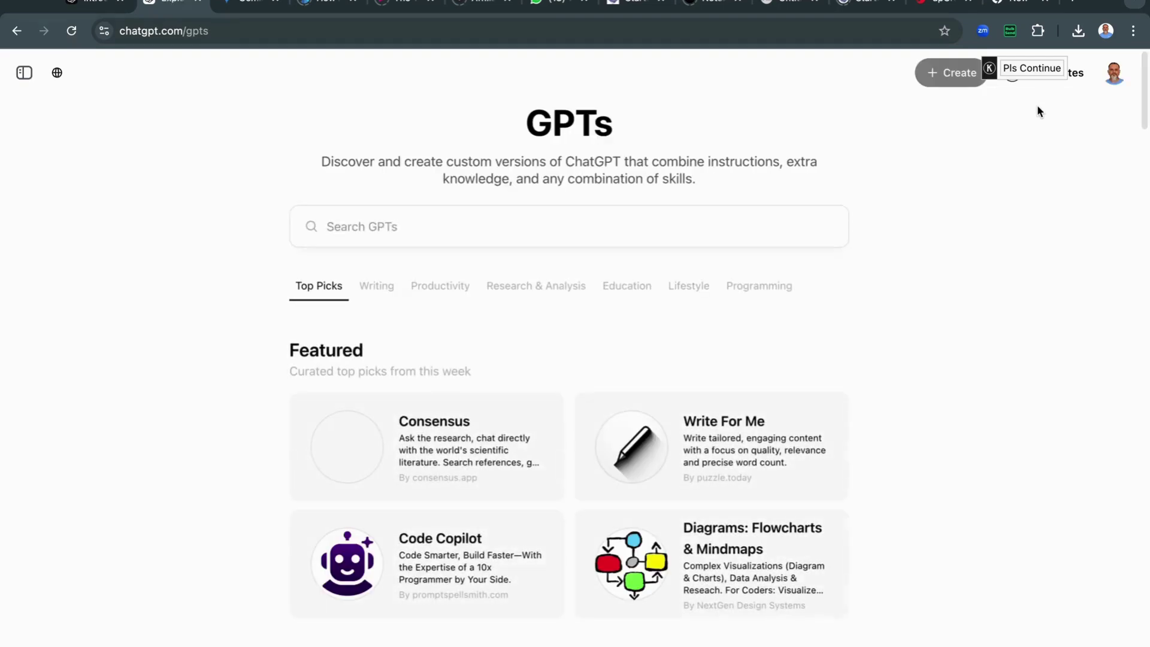
left_click(624, 224)
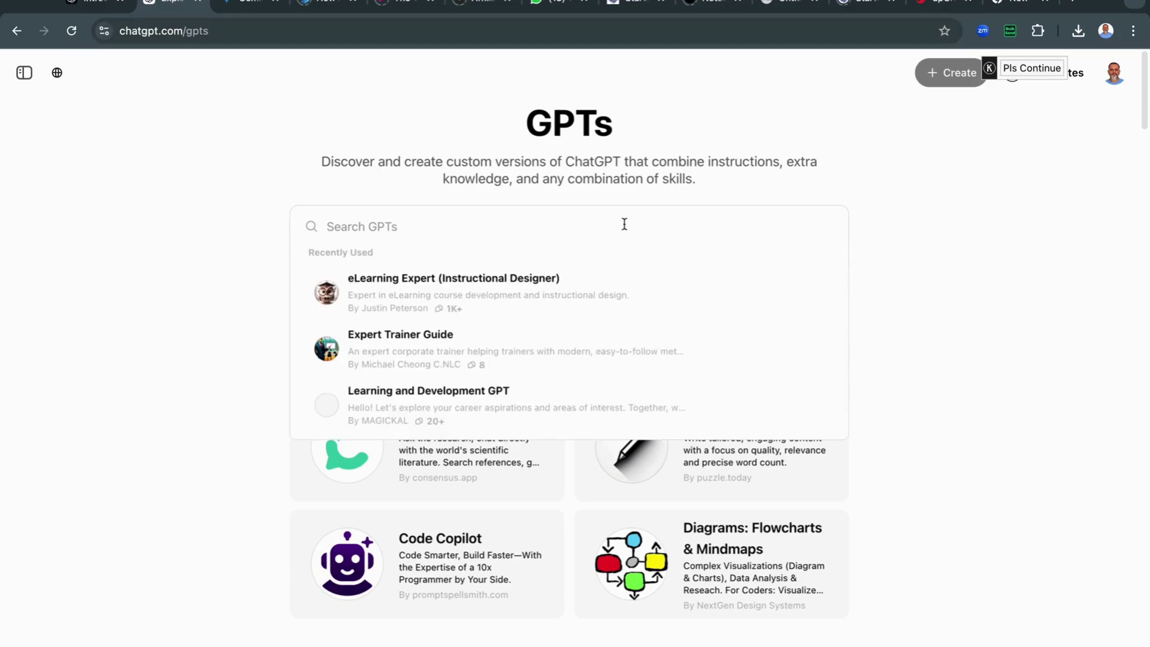
type("le")
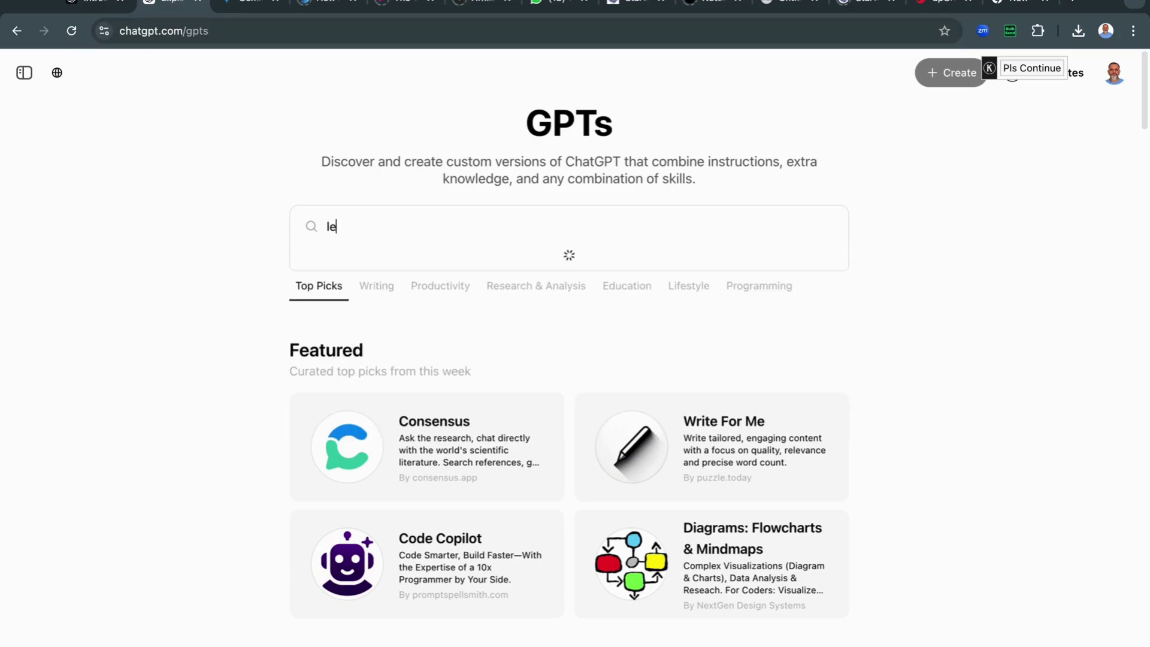
type("arning and development")
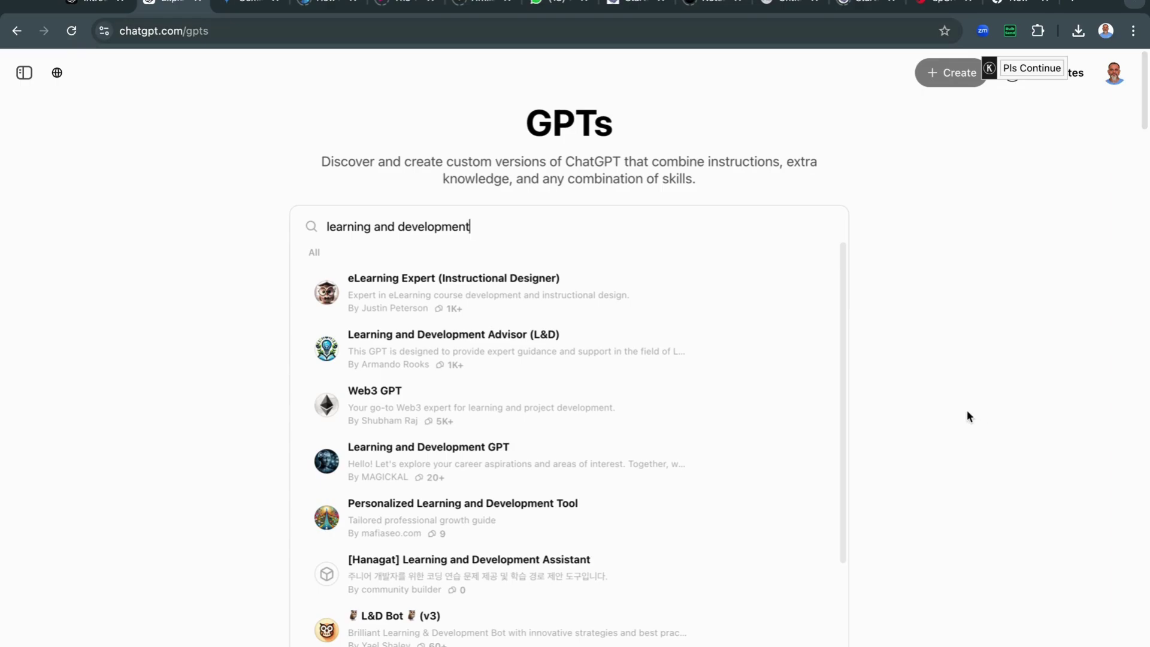
- Scroll the results and open the eLearning Expert (Instructional Designer) GPT's details
left_click_drag(843, 258, 842, 418)
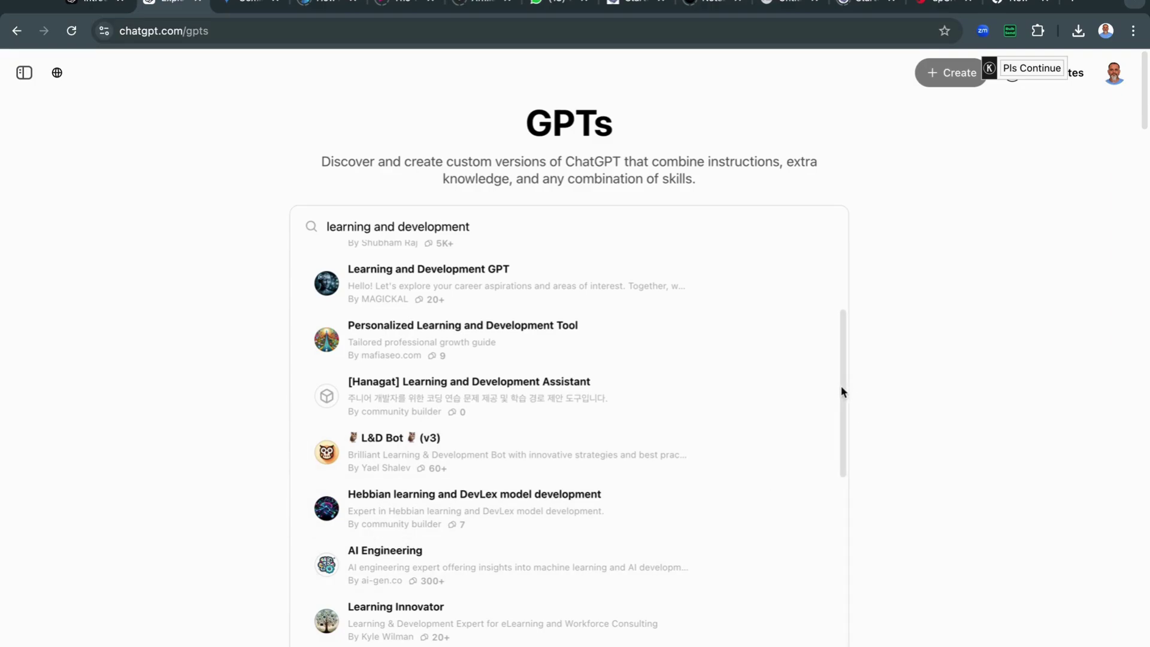
left_click_drag(841, 390, 842, 299)
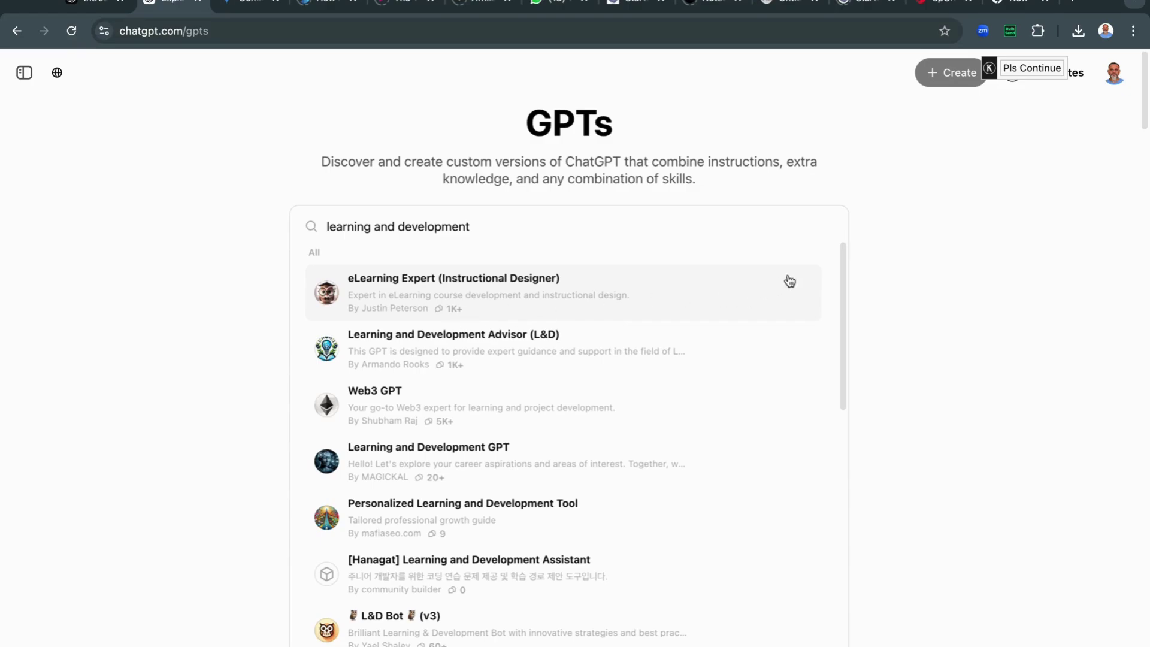
left_click_drag(842, 253, 840, 170)
left_click(539, 289)
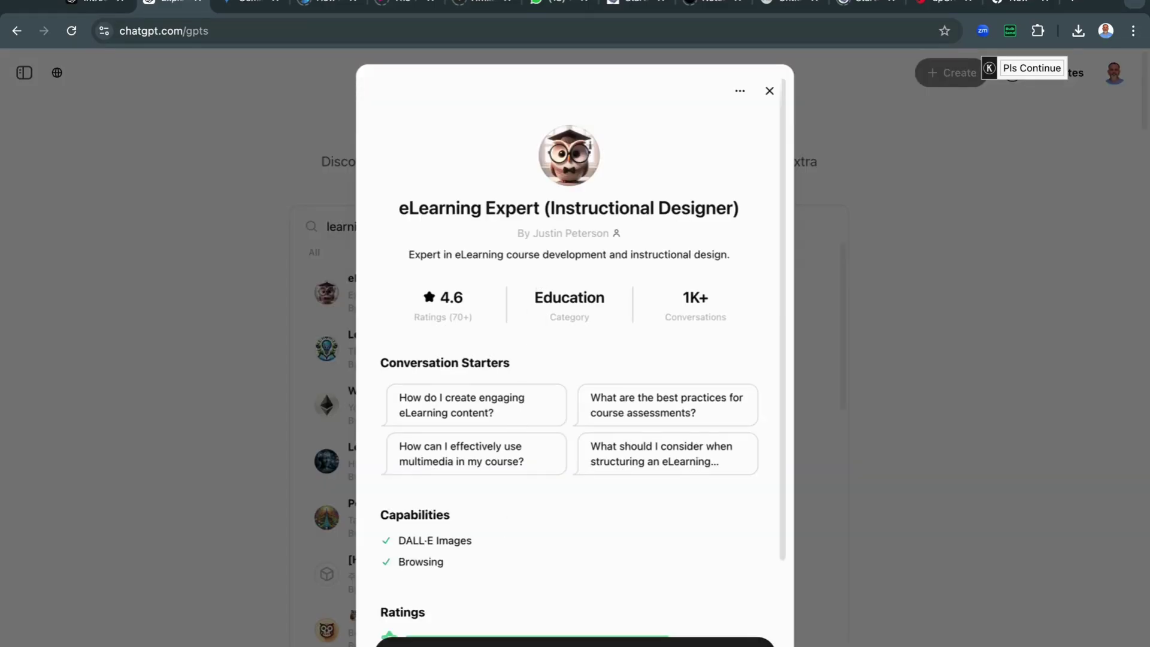
- Start a chat from the eLearning Expert (Instructional Designer) detail card
left_click(575, 641)
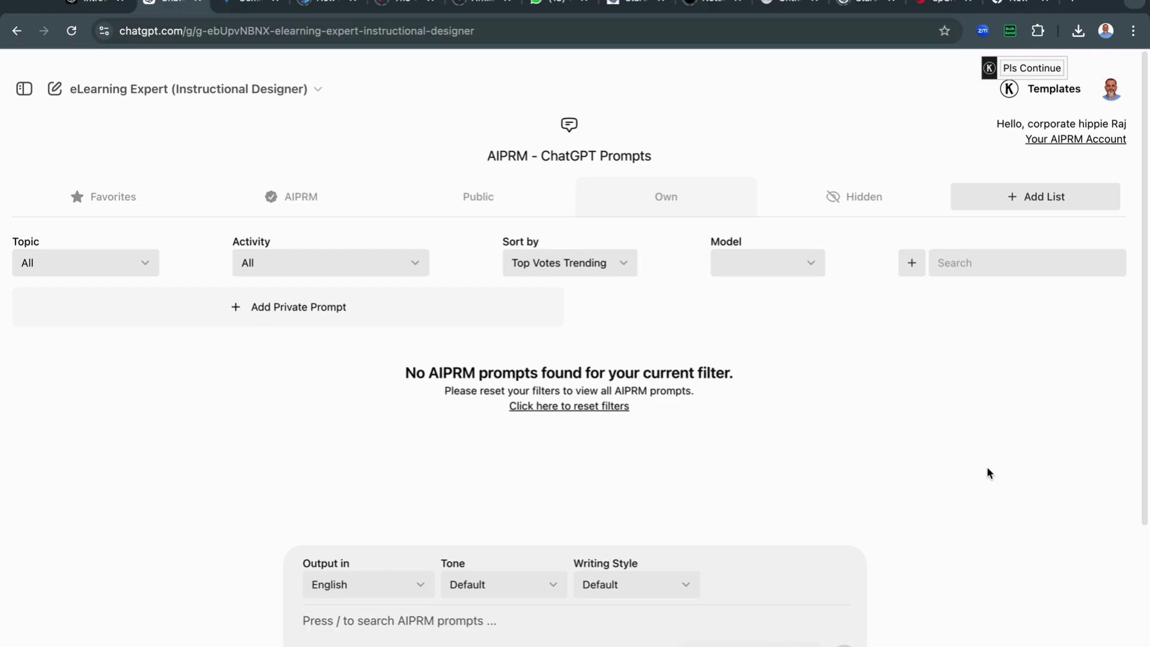
- Type a message asking for ChatGPT prompts to help create better eLearning programs
type("hi")
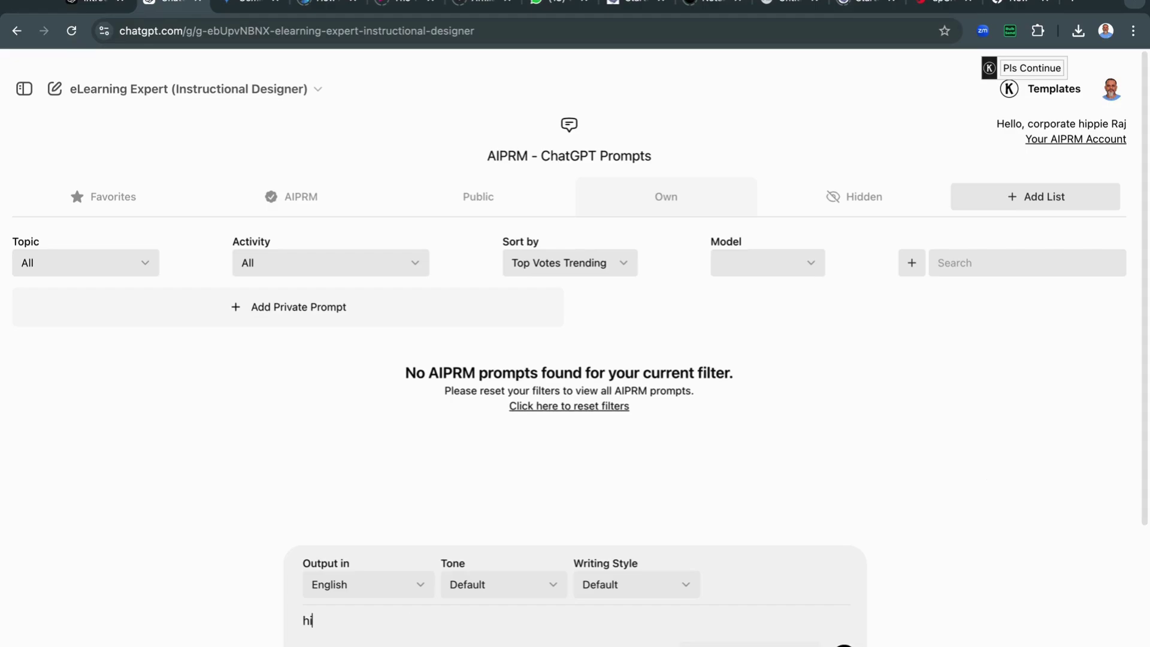
type(" ...pls help me with ")
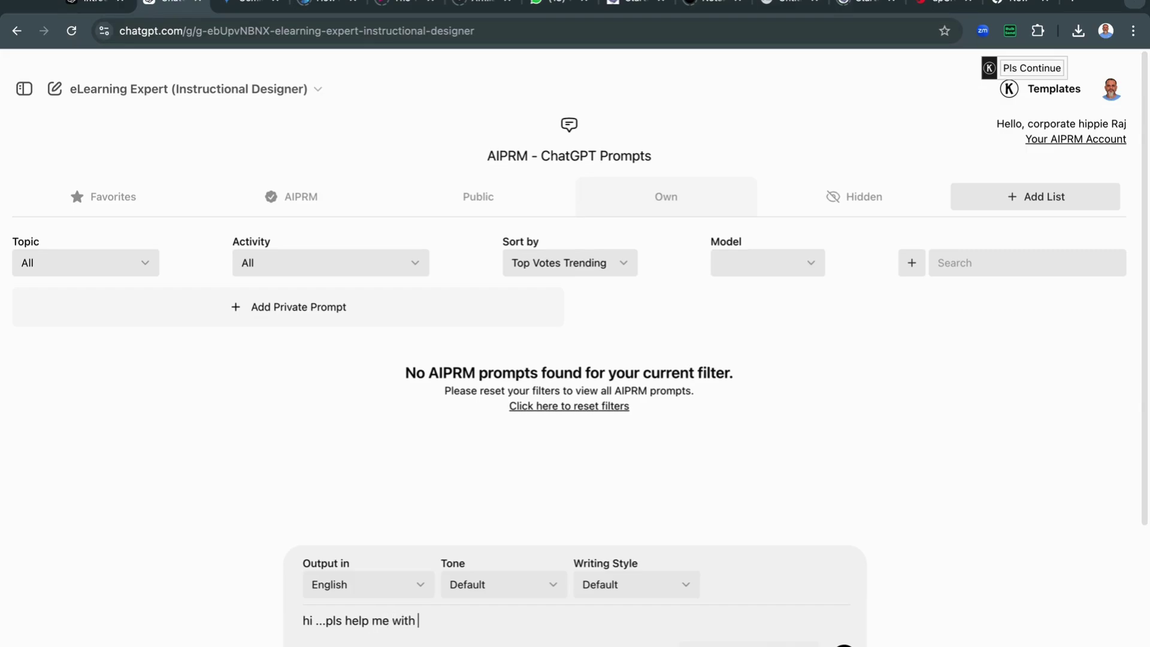
type("prompts that i can use ")
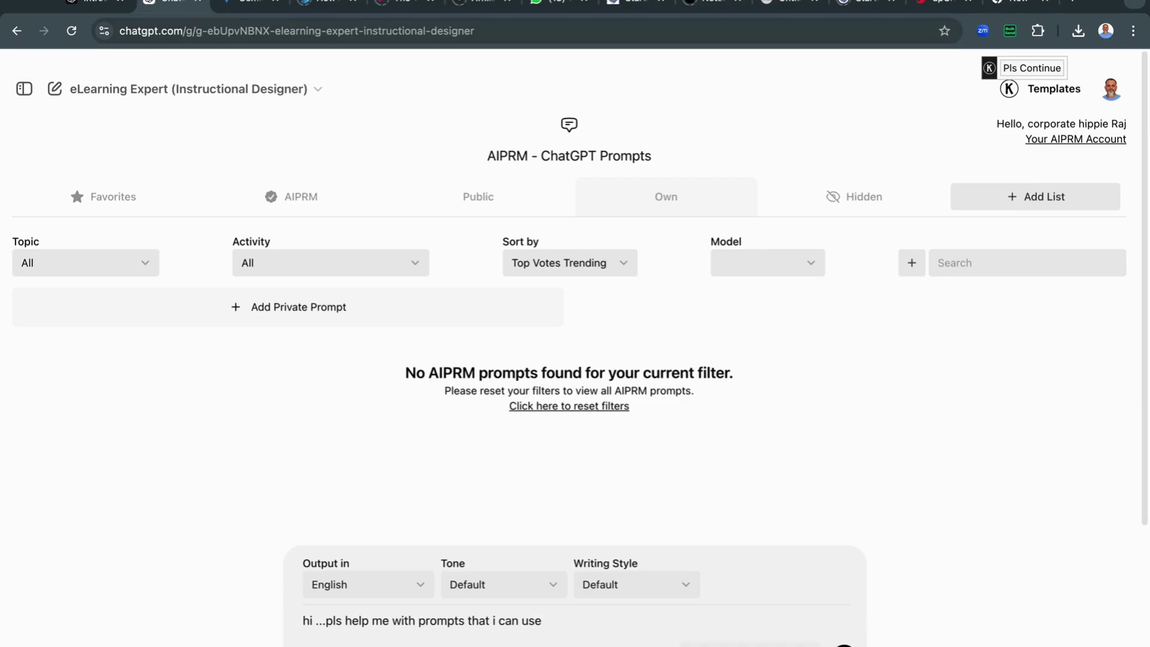
type("to leverage chatGPT")
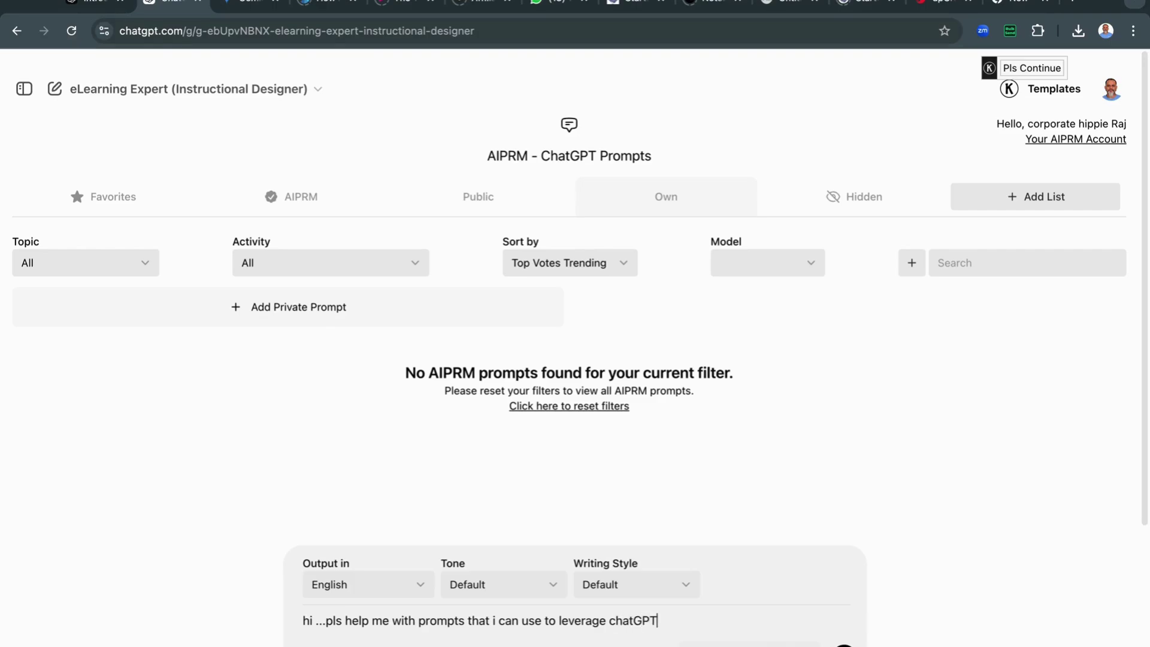
type(" help me create bette")
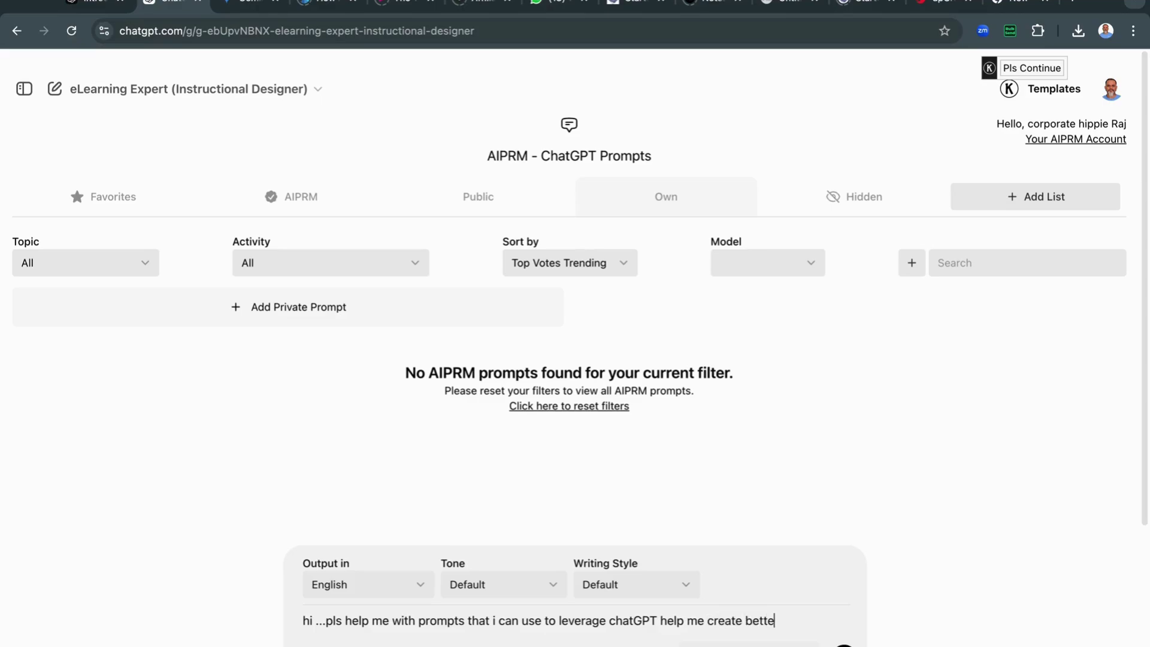
type("r eLearning programs ")
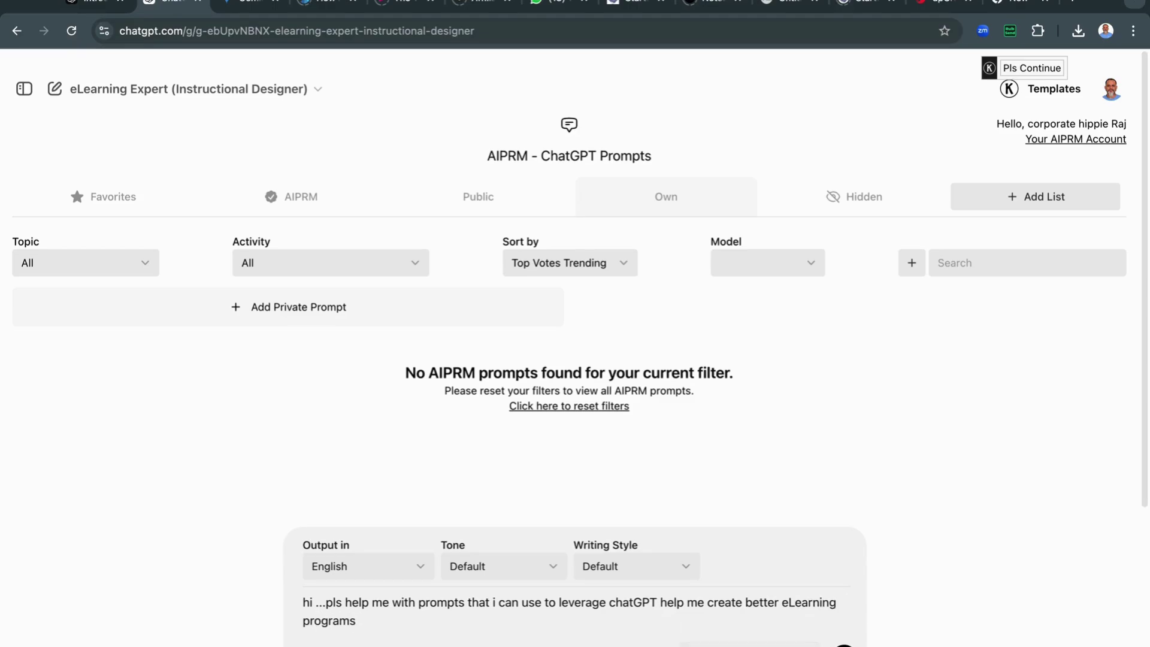
type(".")
- Send the request and scroll through the ADDIE-based prompt list to its closing summary
key("Return")
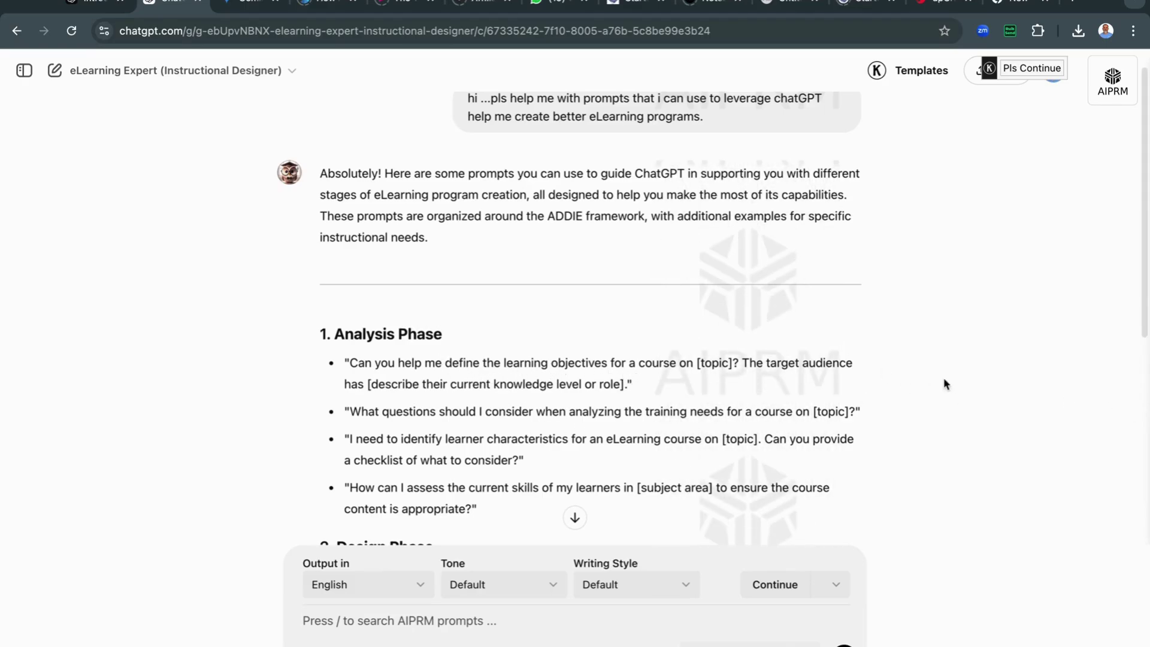
left_click_drag(1144, 198, 1147, 396)
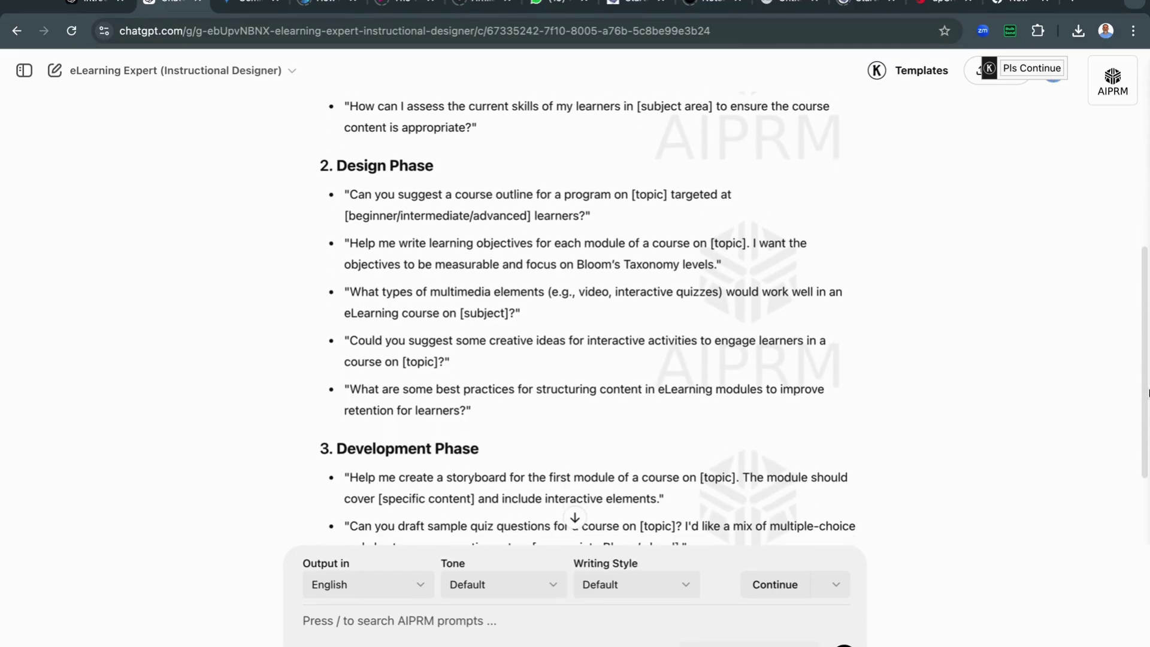
scroll(1146, 308, "down", 2)
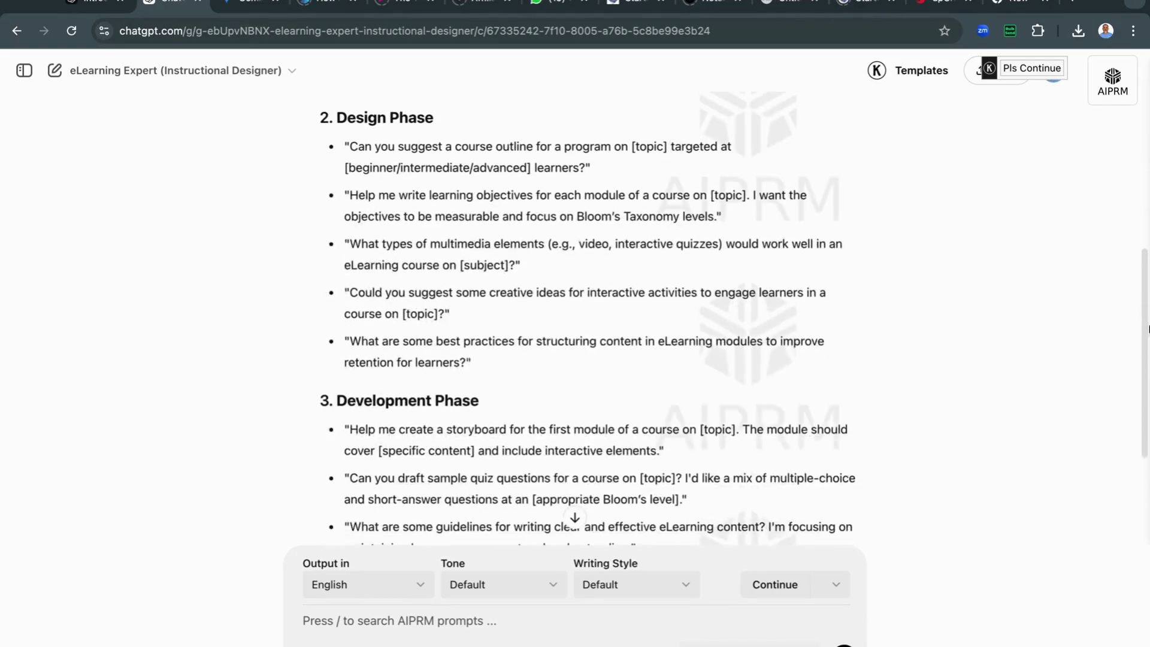
scroll(1146, 308, "down", 5)
scroll(734, 319, "down", 5)
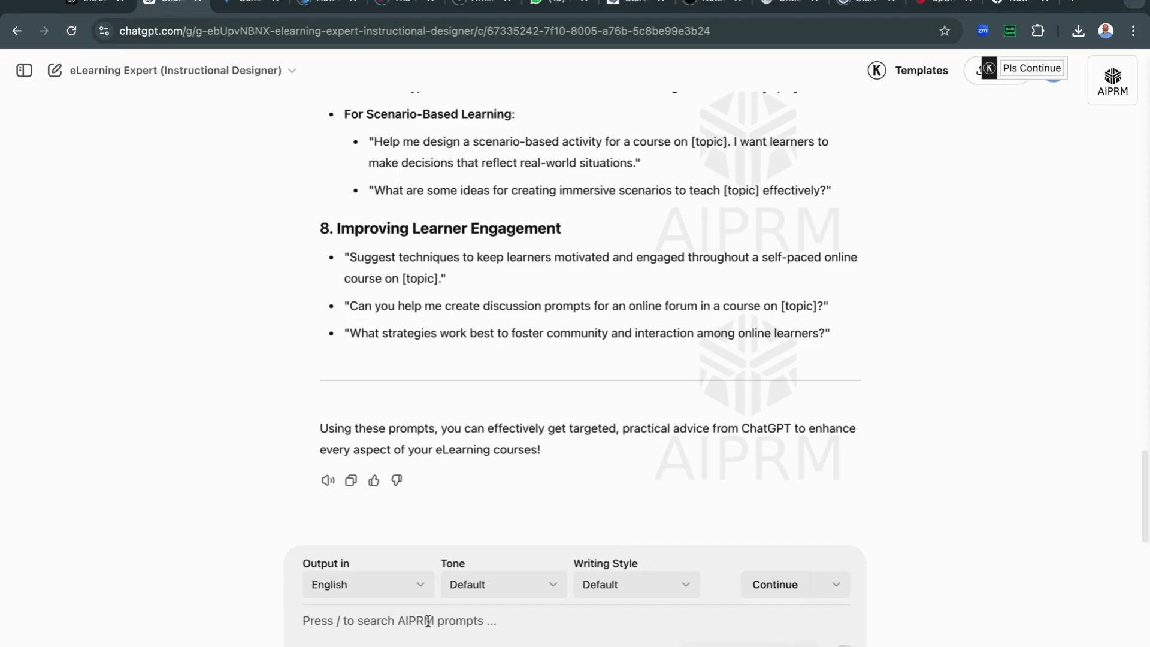
- Send a follow-up asking to add technical section prompts to the above list
type("this is great, can y")
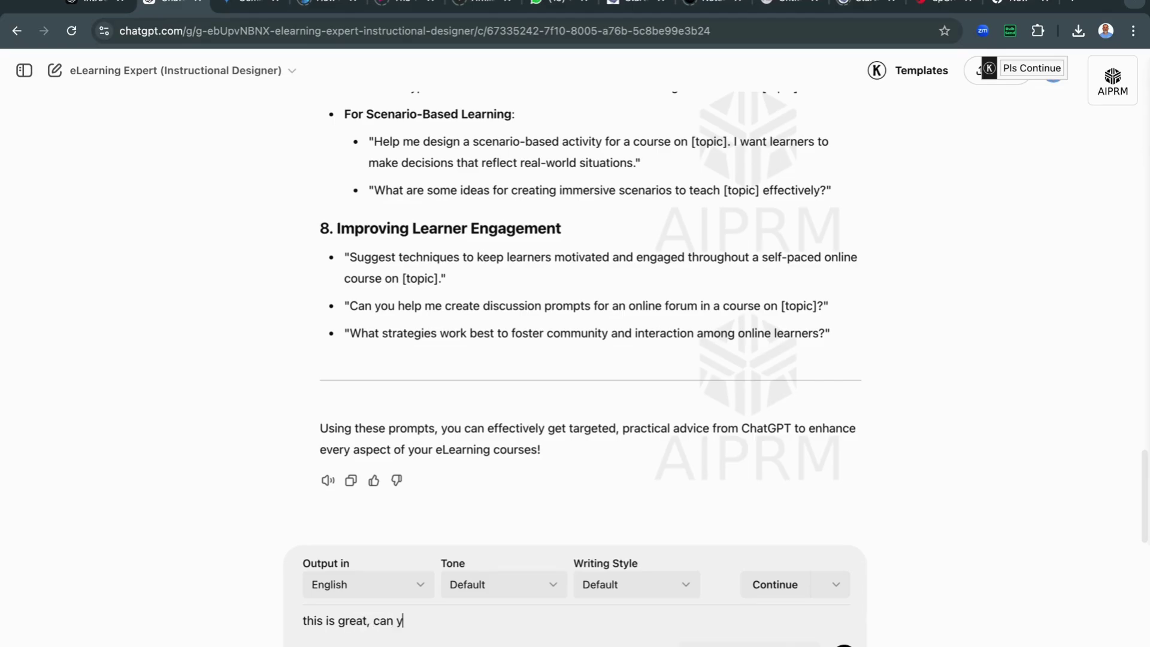
type("ou")
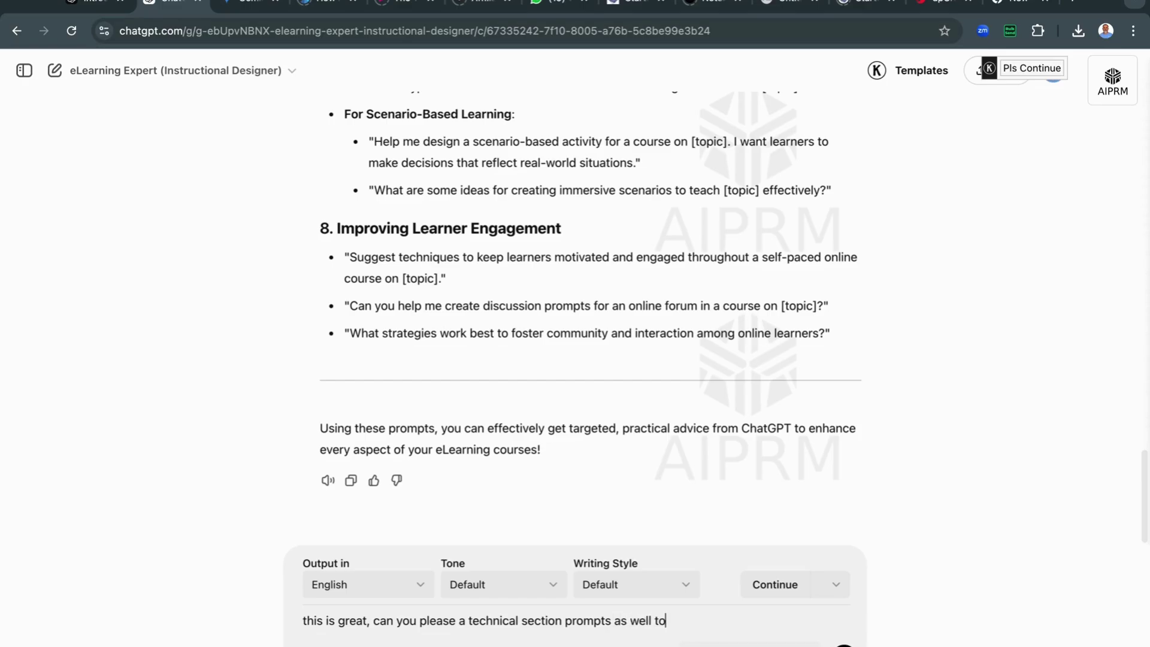
type("ove list")
key("Return")
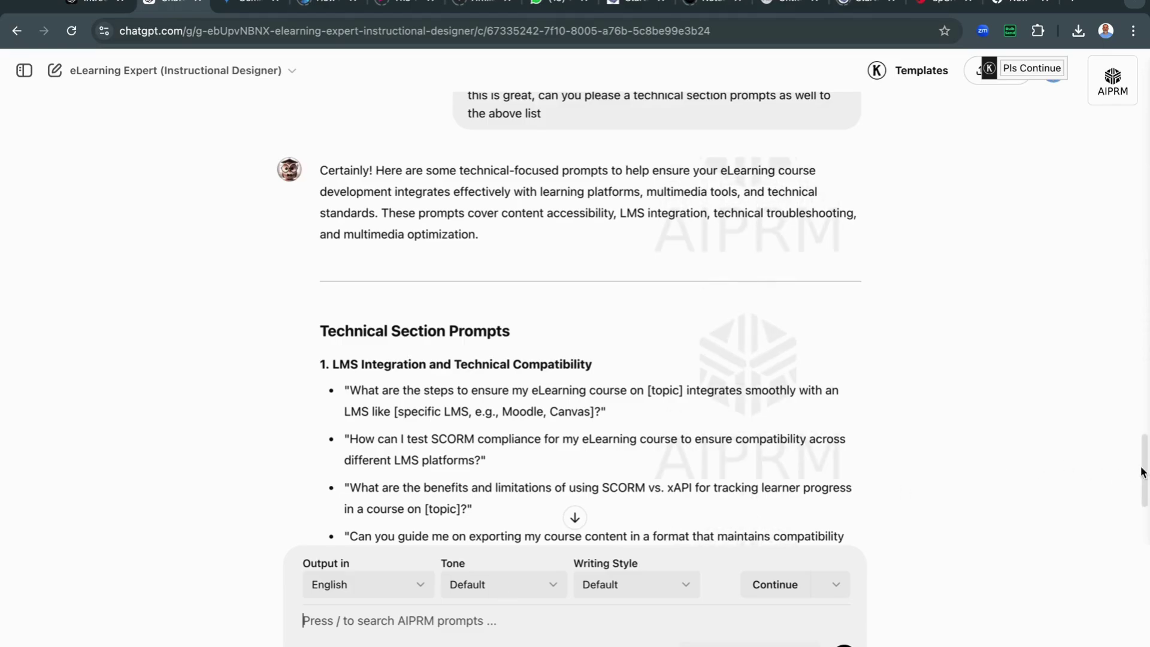
- Scroll through the Technical Section Prompts reply, from LMS Integration to Testing and Quality Assurance
left_click_drag(1148, 442, 1145, 502)
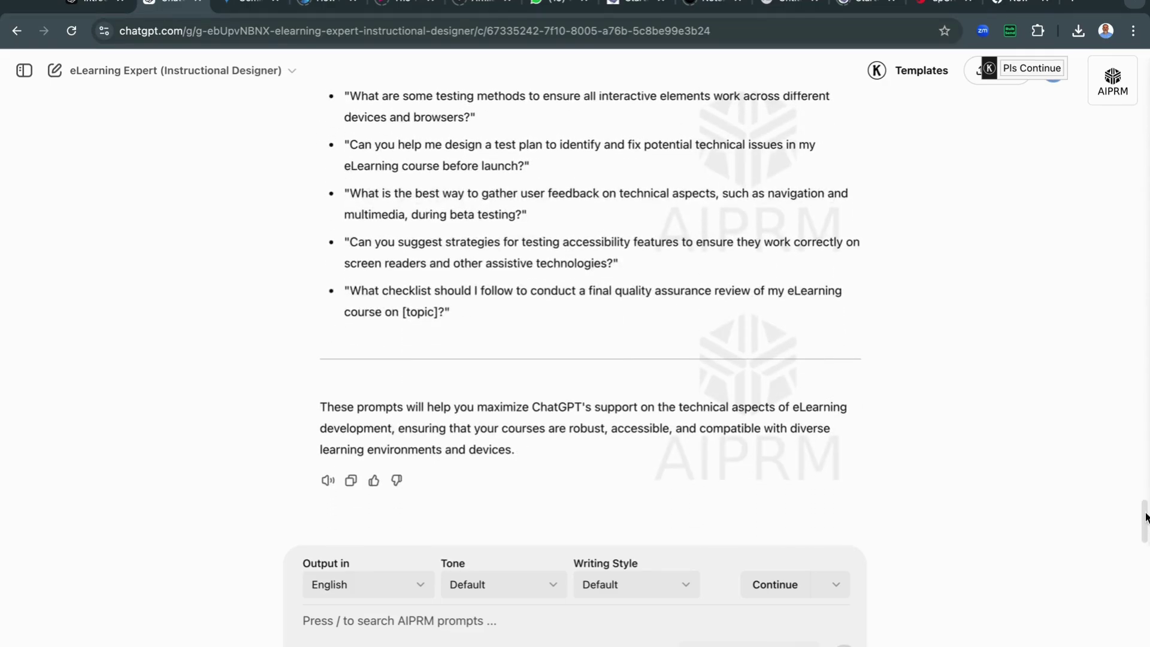
left_click_drag(1146, 517, 1143, 49)
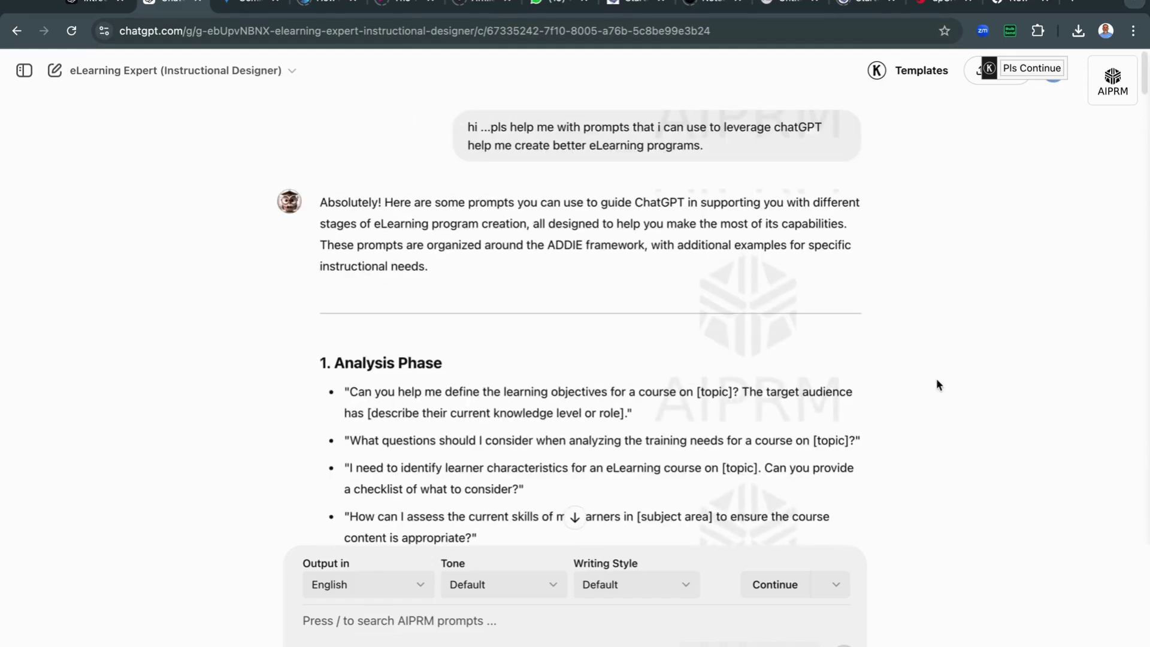